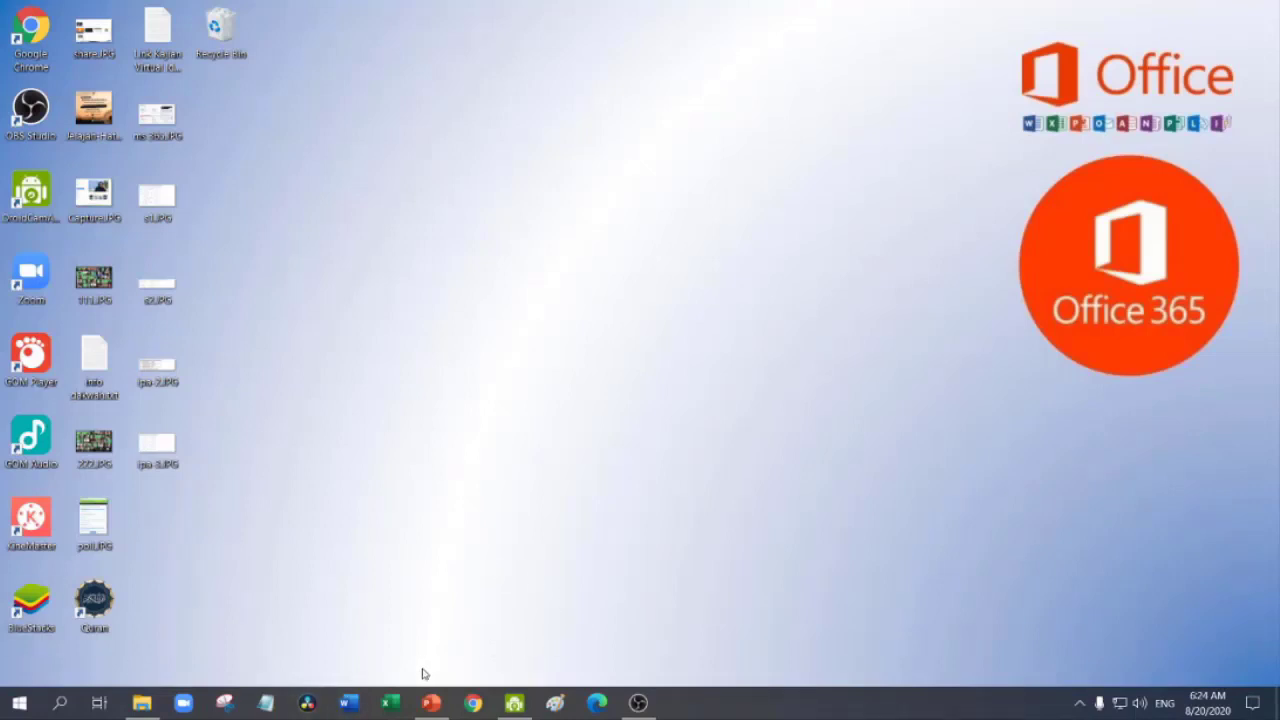
# Launch Chrome and go to office.com from the address bar suggestion
pyautogui.click(473, 703)
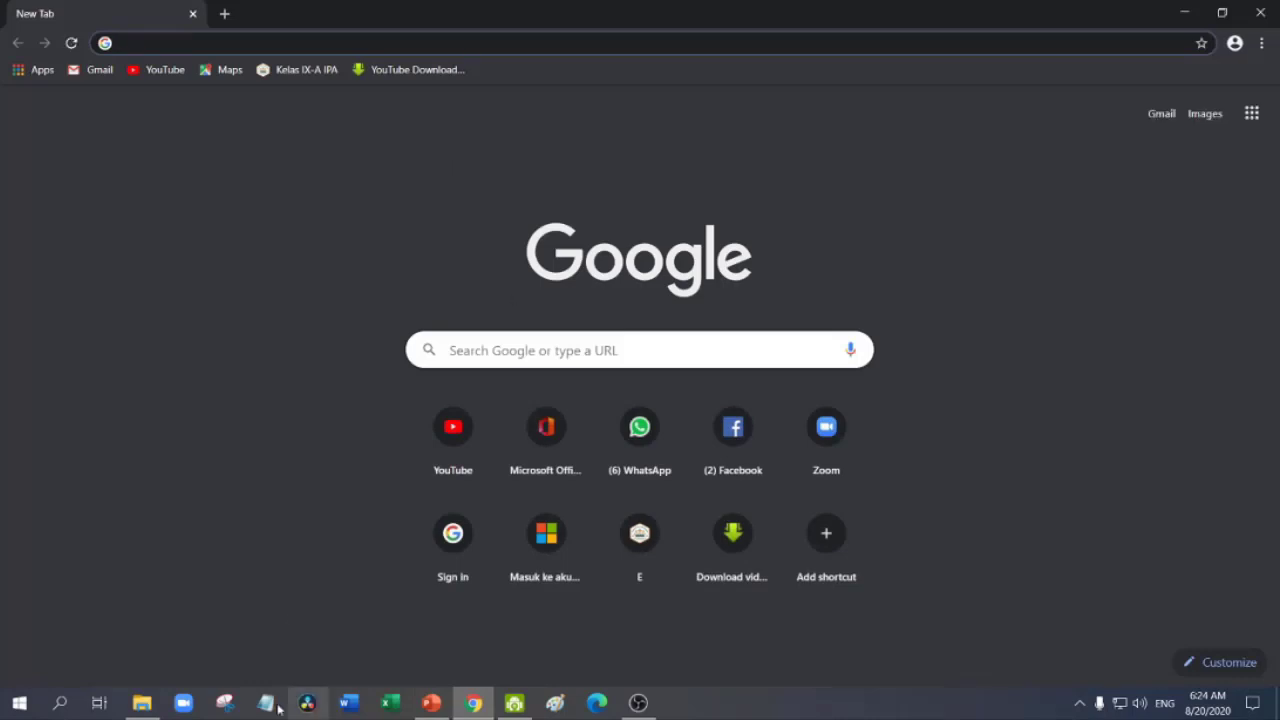
pyautogui.write('of')
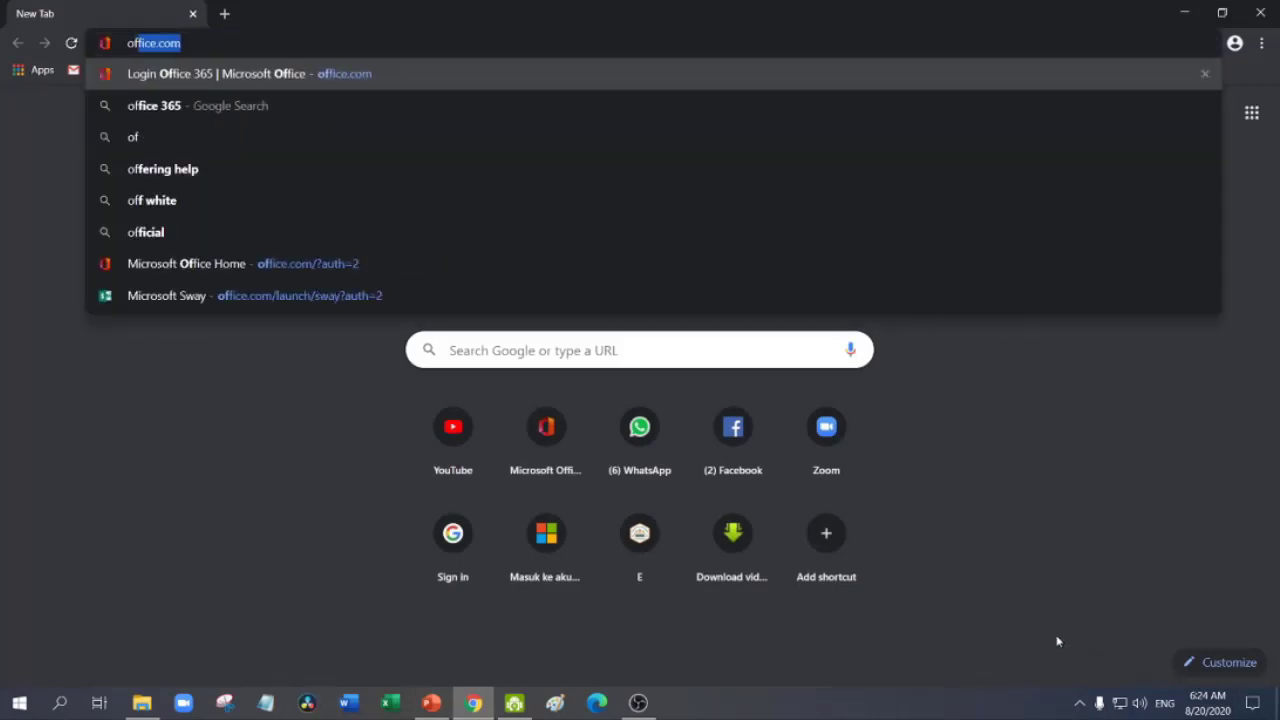
pyautogui.press('Return')
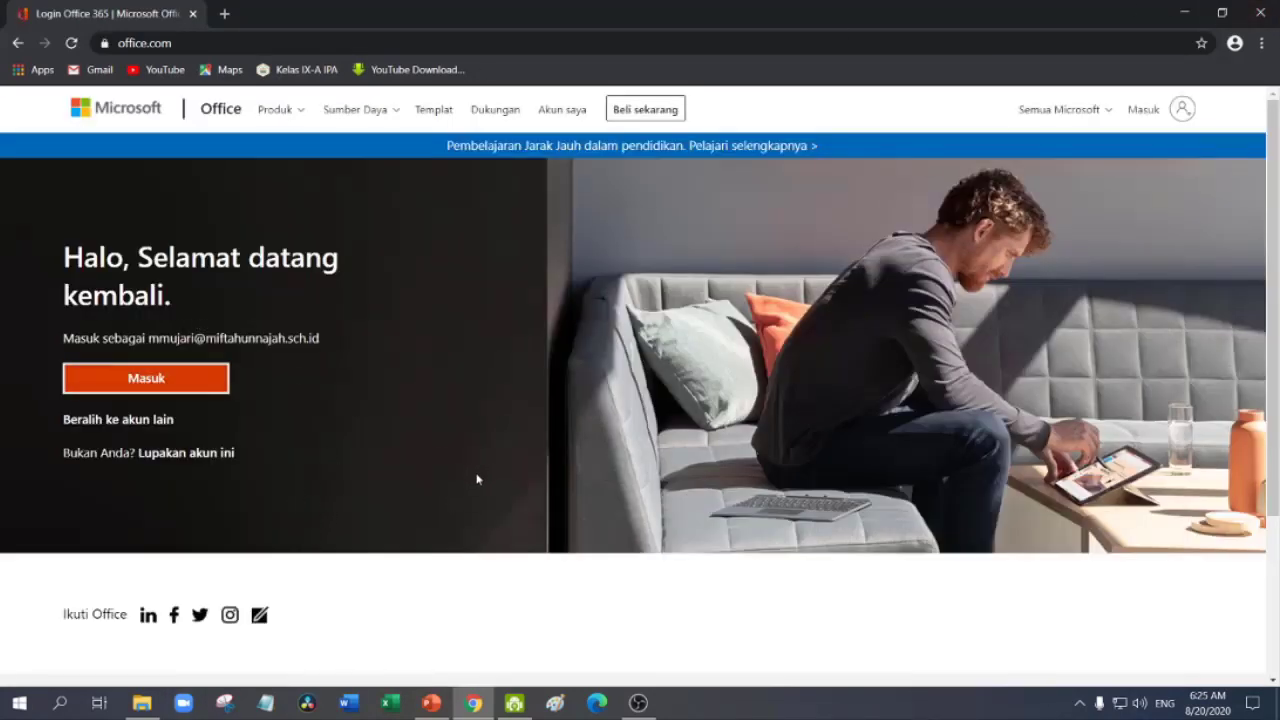
# Switch to another account and submit the school e-mail address on the Office sign-in page
pyautogui.click(137, 425)
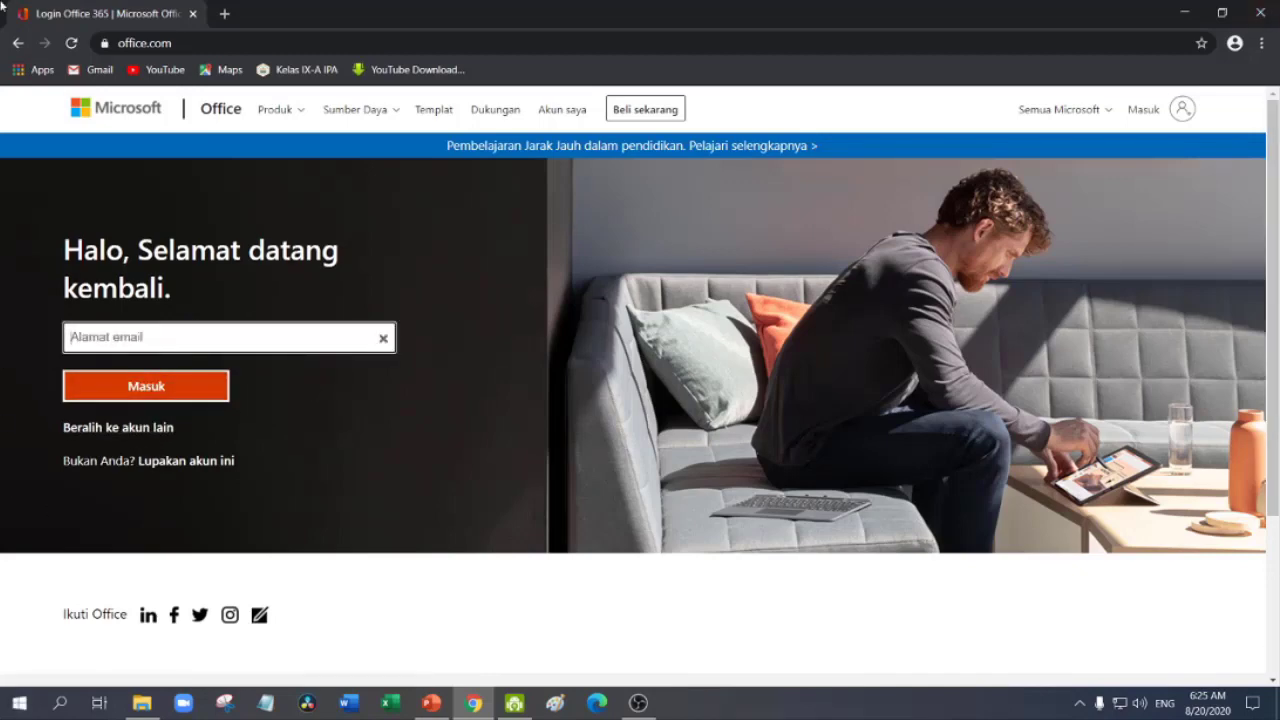
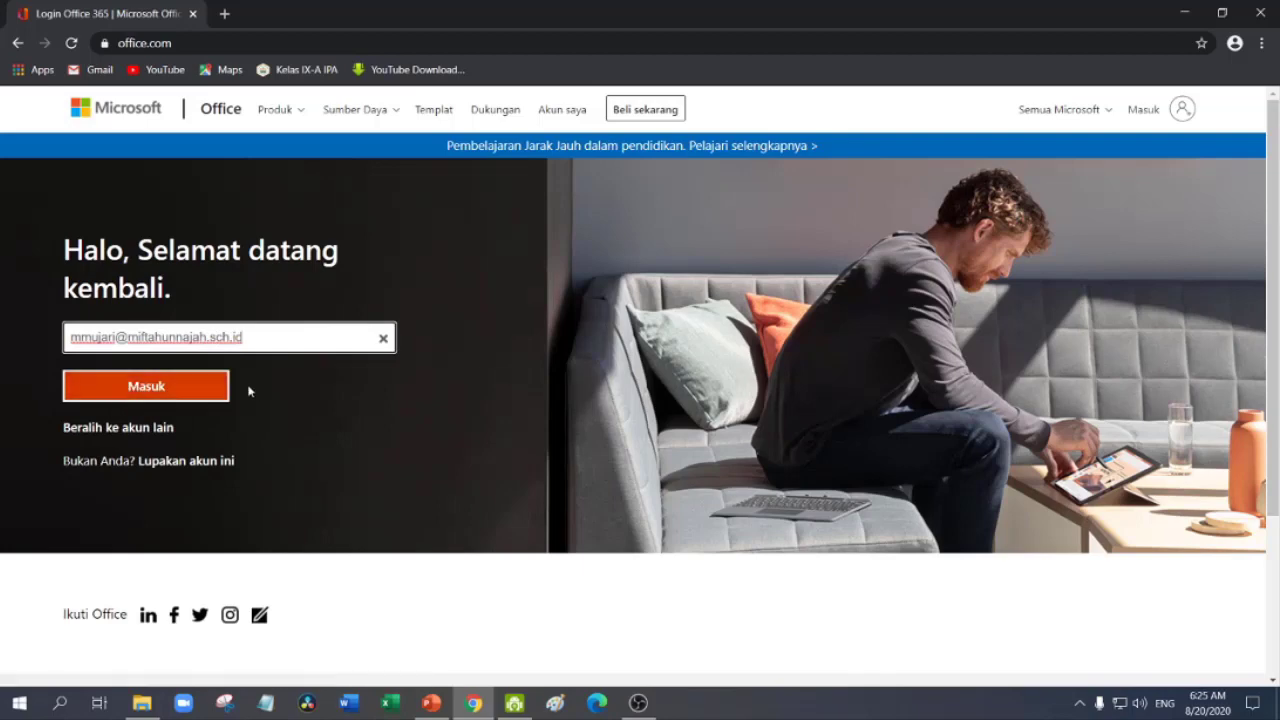
pyautogui.click(153, 389)
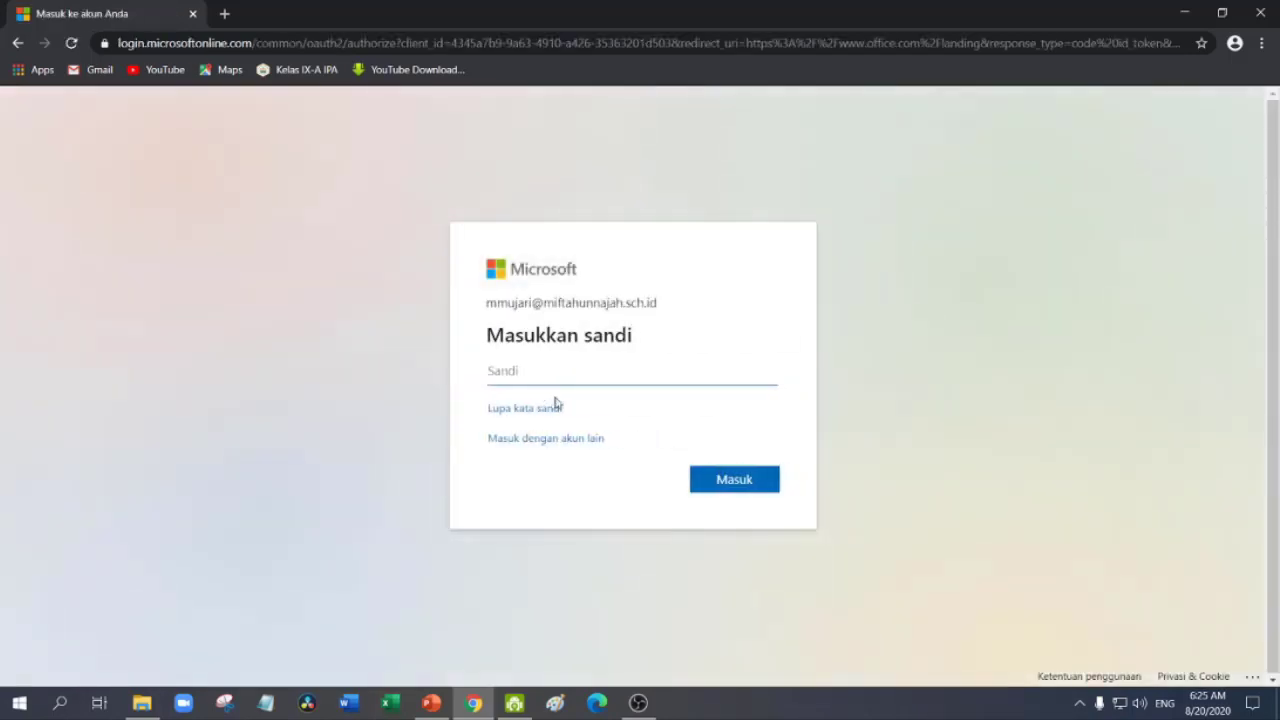
# Enter the account password, sign in, and choose Ya to stay signed in
pyautogui.write('•')
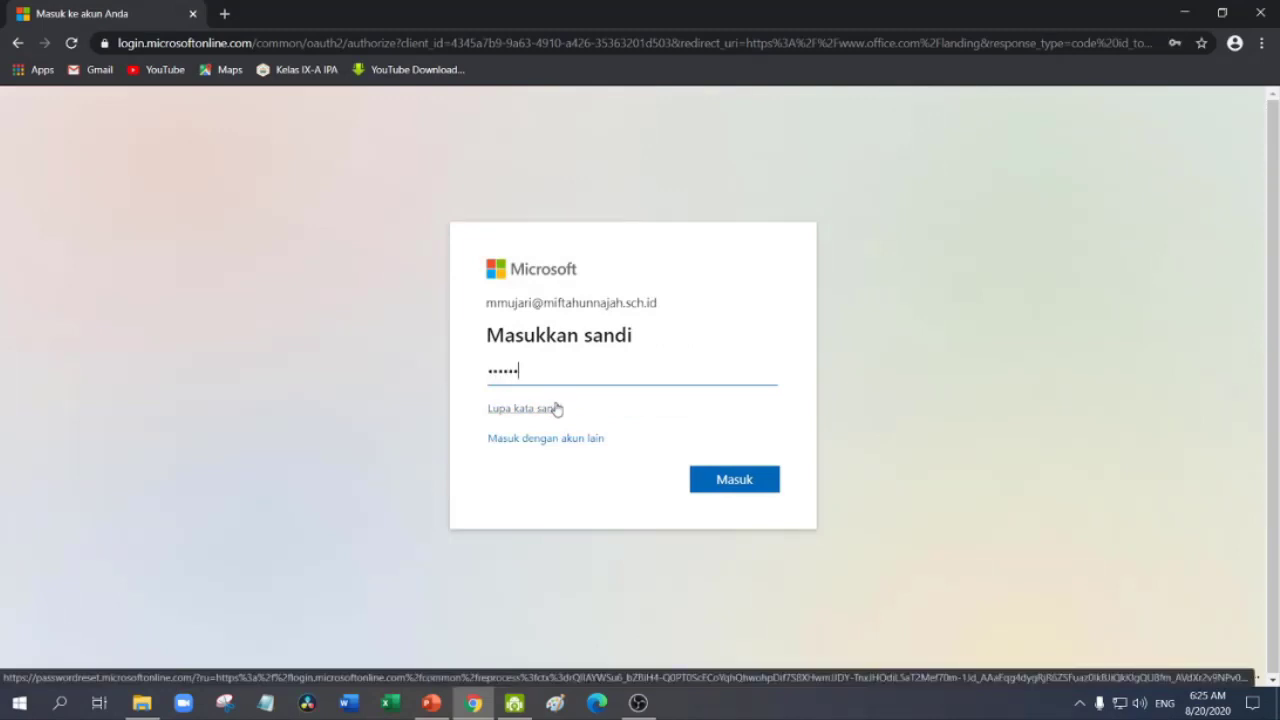
pyautogui.write('•••••••')
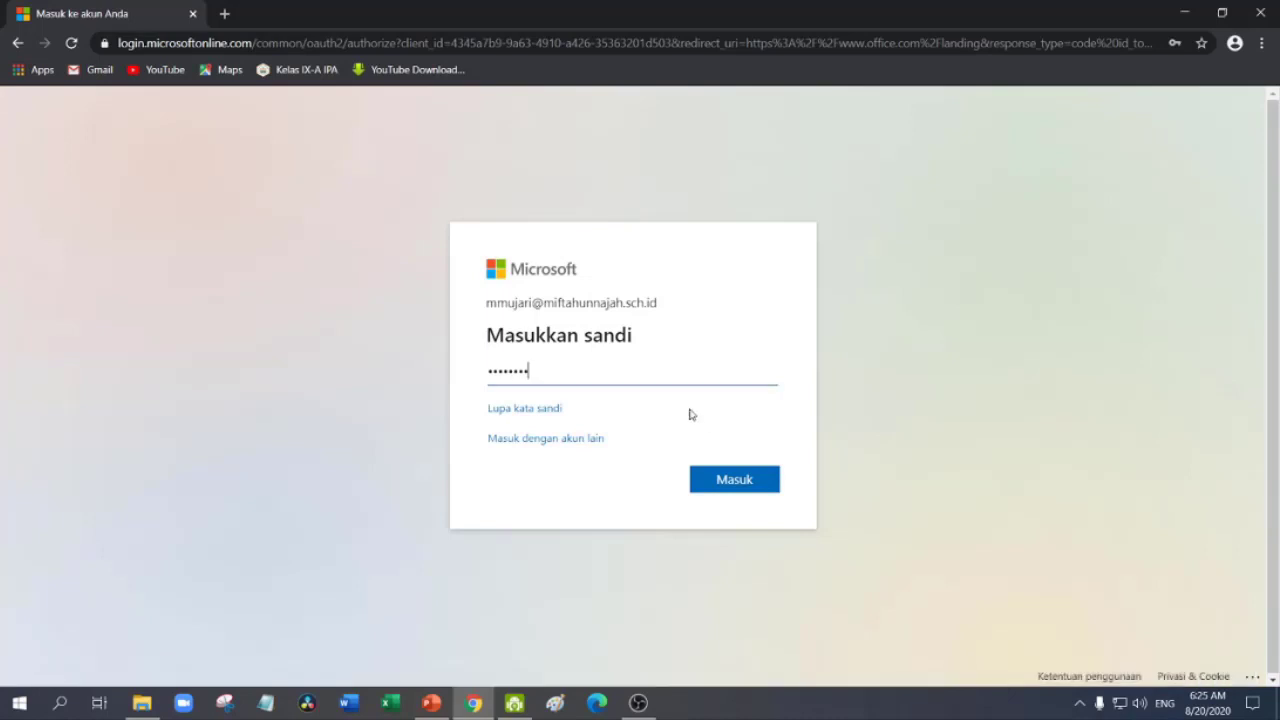
pyautogui.click(731, 482)
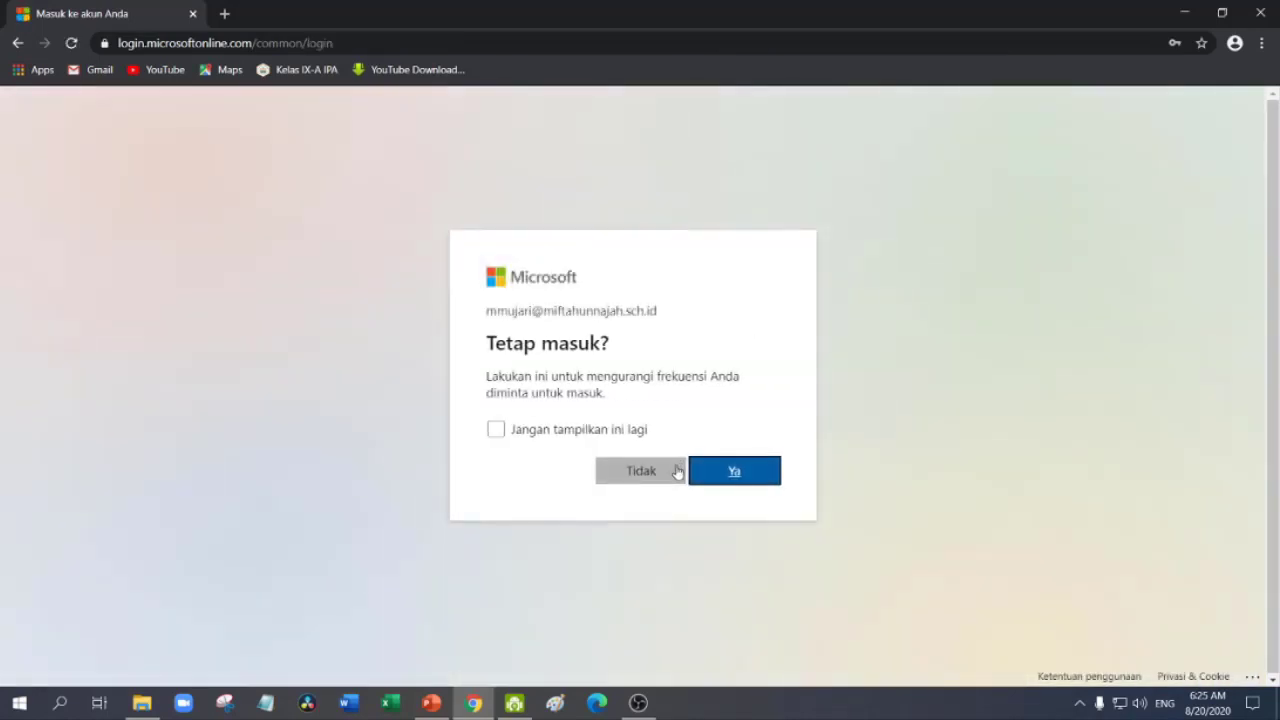
pyautogui.click(723, 479)
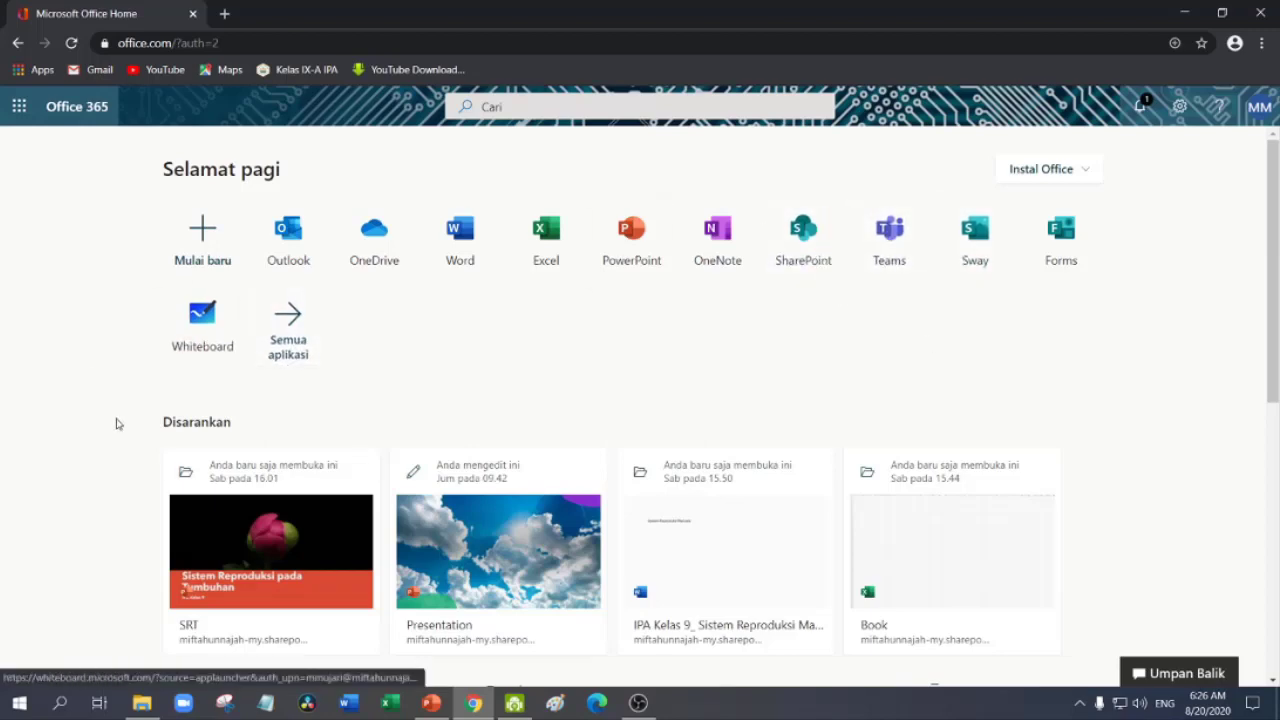
# Open Teams from the Office home, decline notifications, and download Teams_windows_x64.exe
pyautogui.click(886, 236)
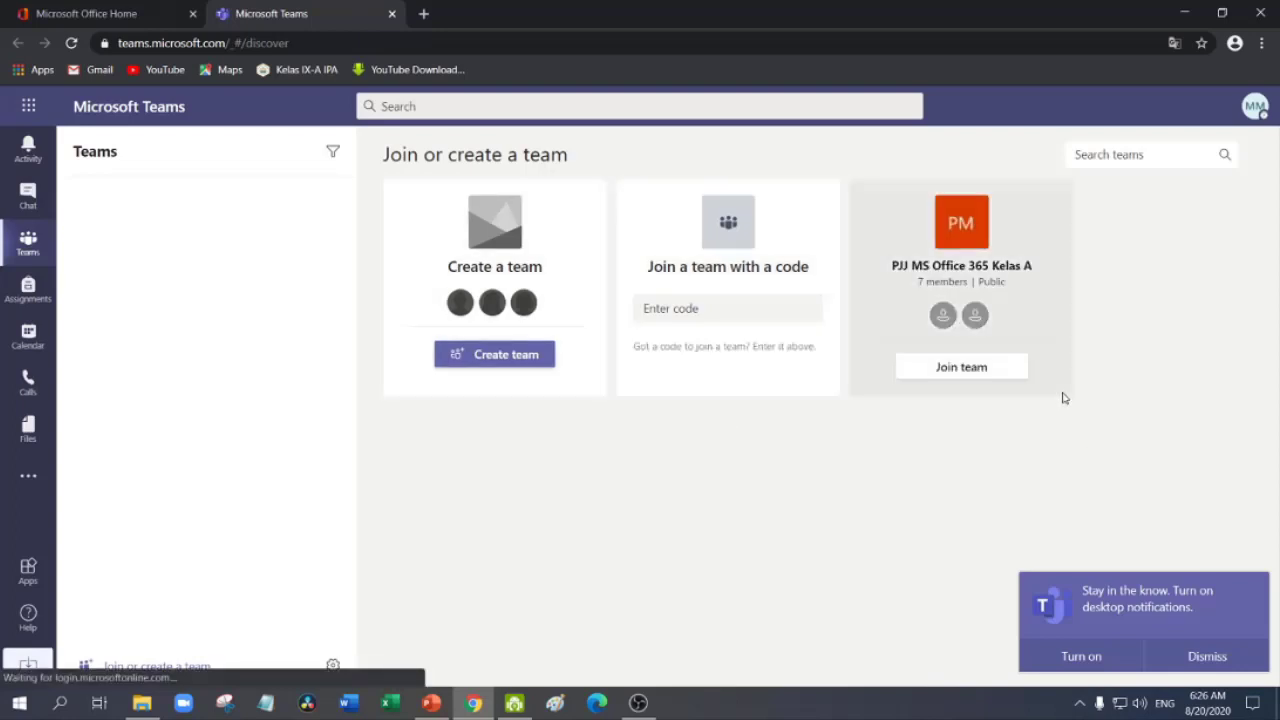
pyautogui.click(1212, 658)
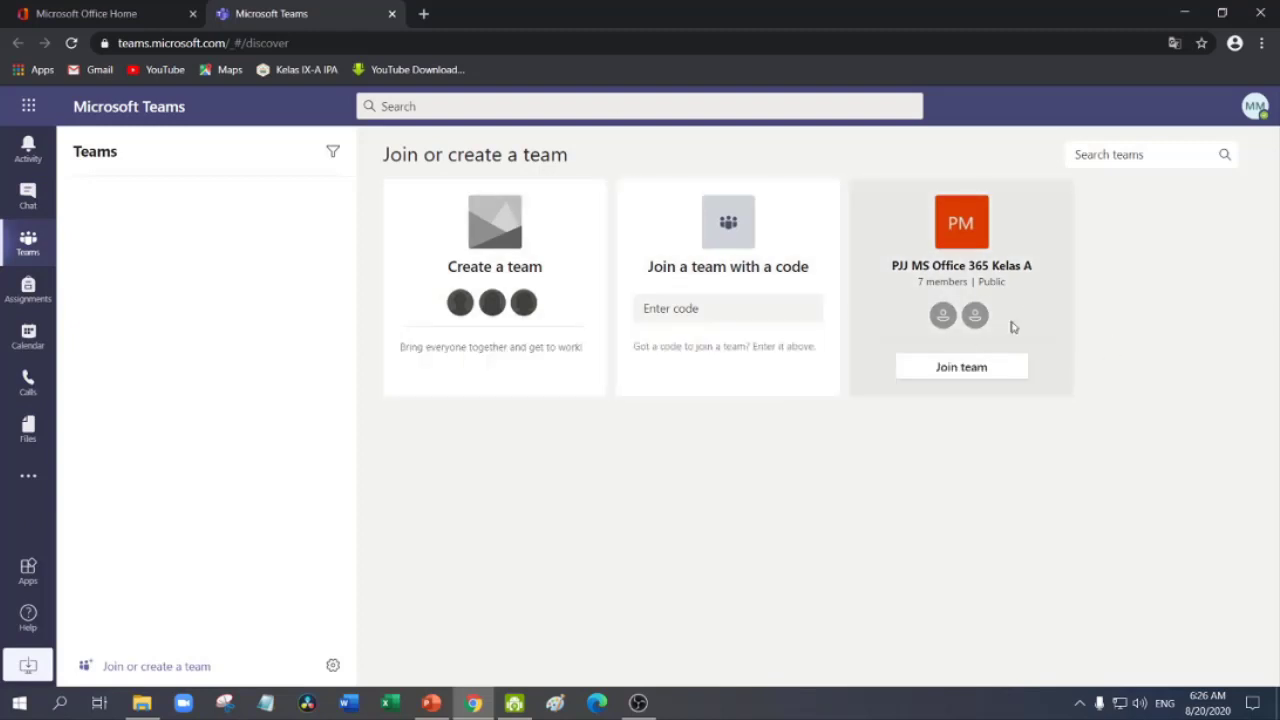
pyautogui.click(24, 668)
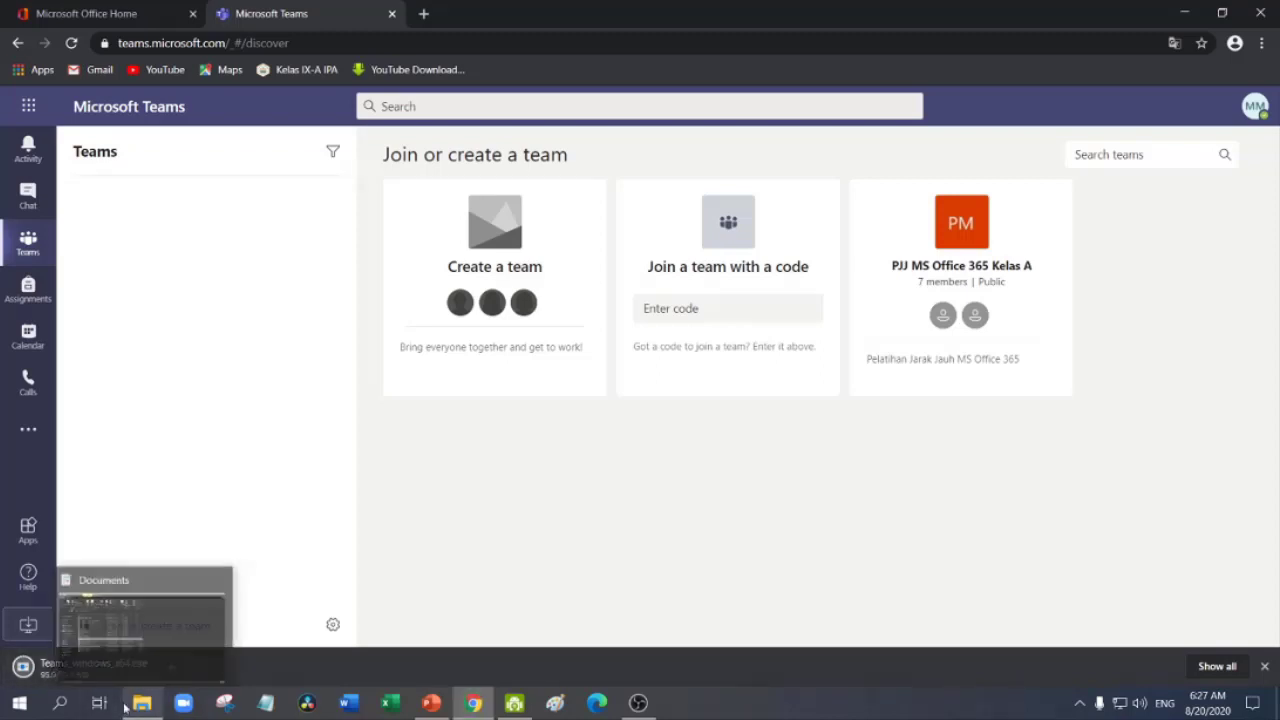
# Run the downloaded Teams installer, continue past its welcome, and close its sign-in window
pyautogui.click(24, 666)
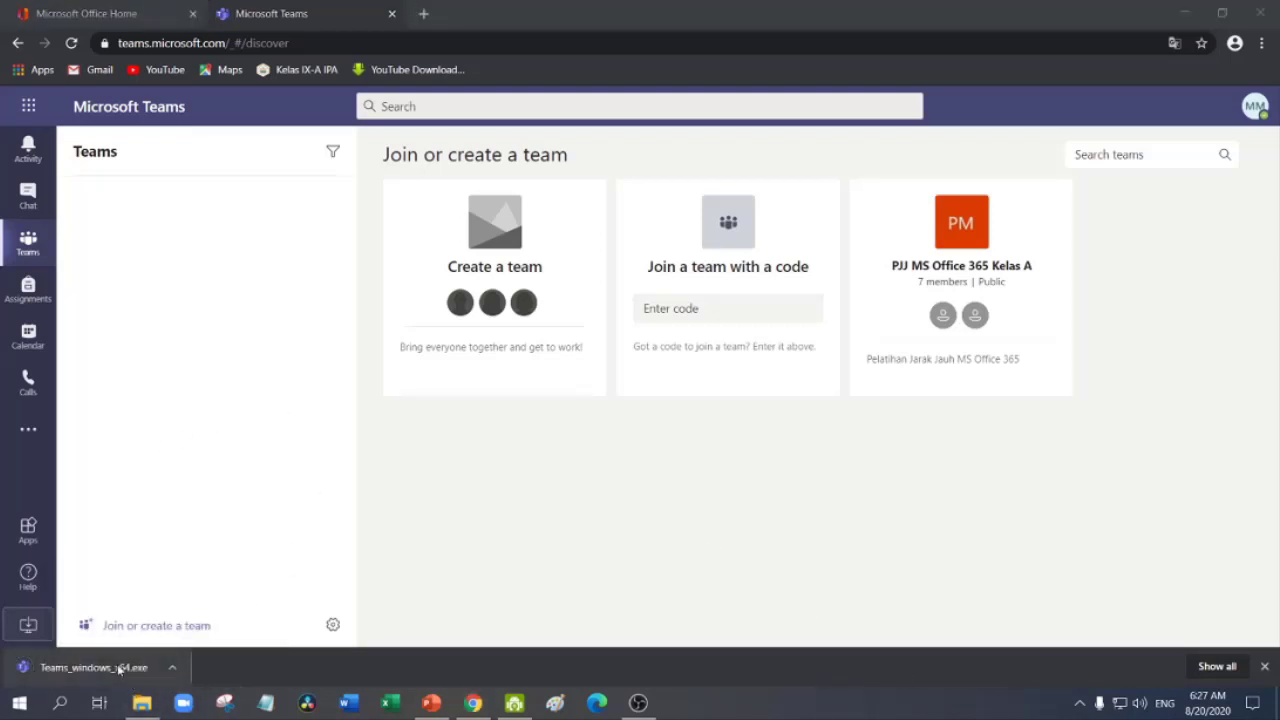
pyautogui.click(118, 669)
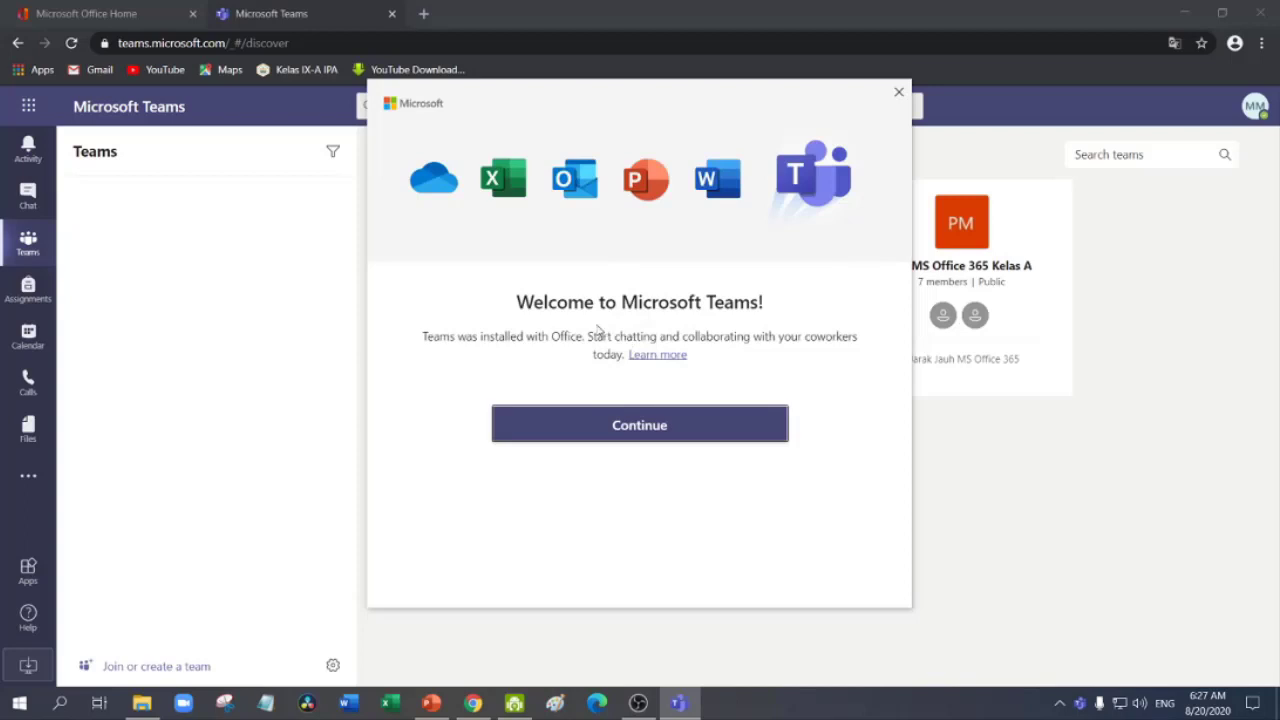
pyautogui.click(672, 430)
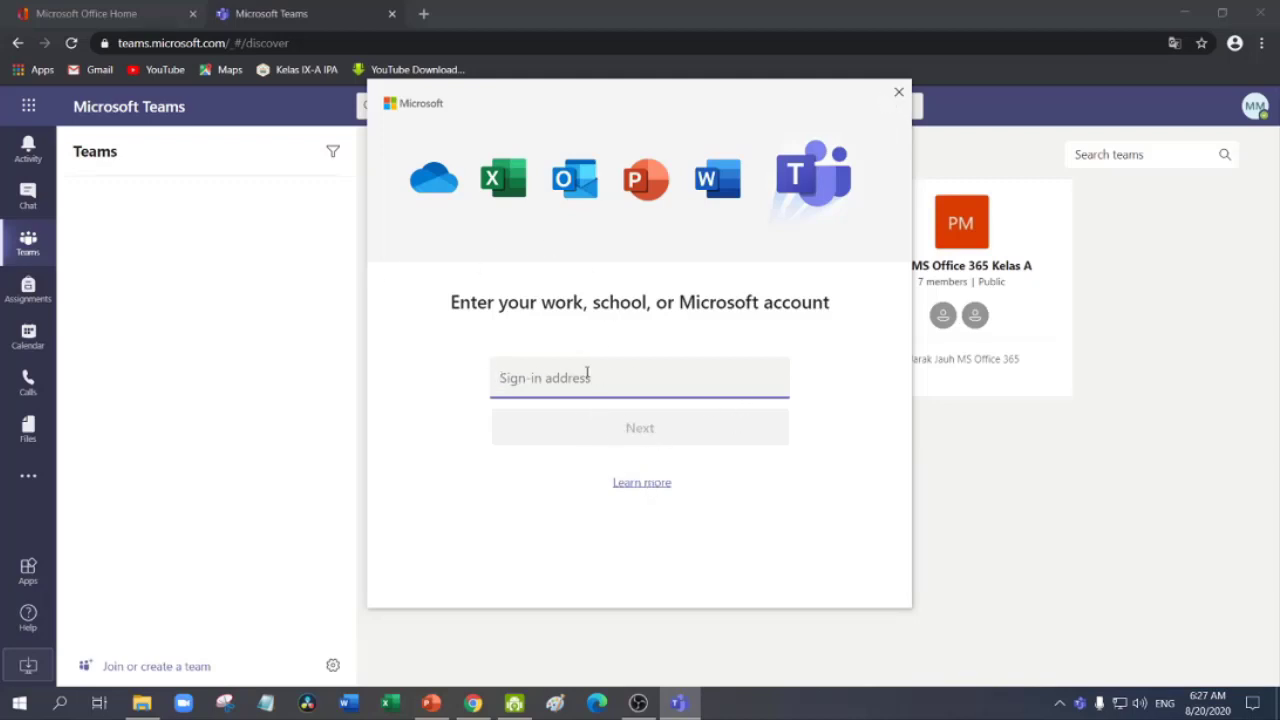
pyautogui.click(899, 94)
pyautogui.moveTo(476, 300)
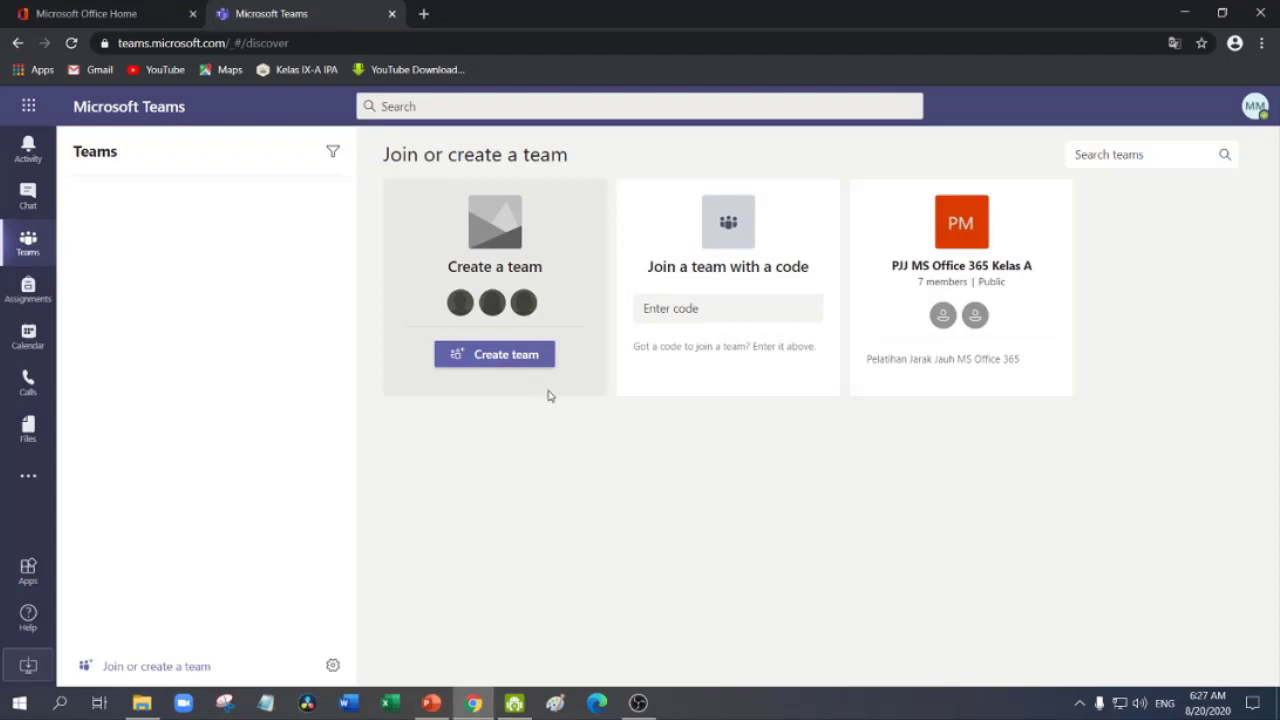
# Set the Teams app language to Bahasa Indonesia (Indonesia) in Settings and save with restart
pyautogui.moveTo(633, 239)
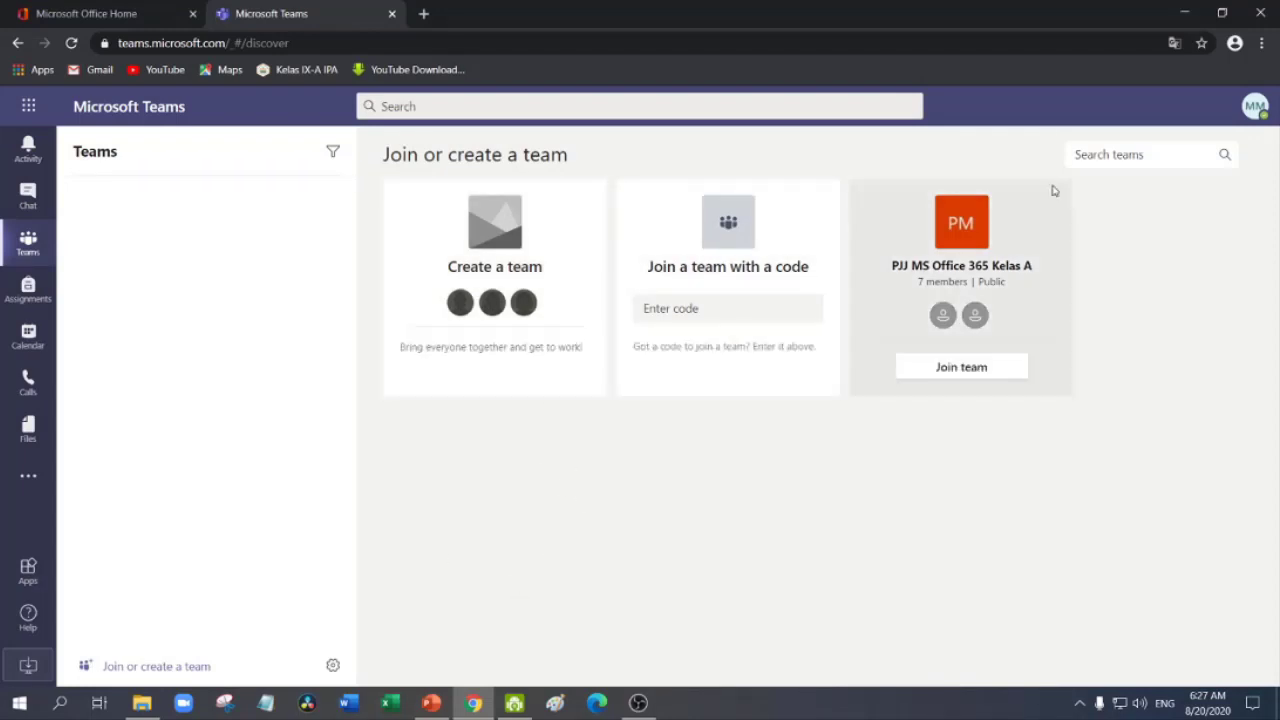
pyautogui.moveTo(634, 283)
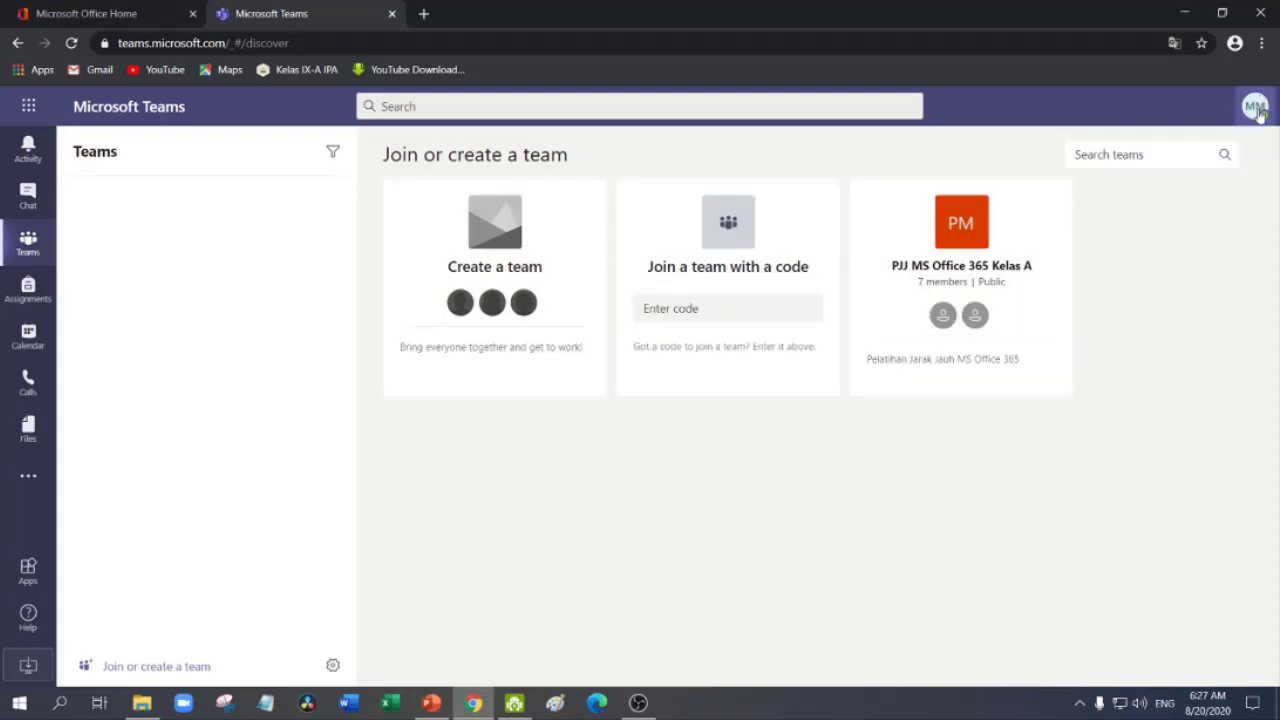
pyautogui.click(1257, 110)
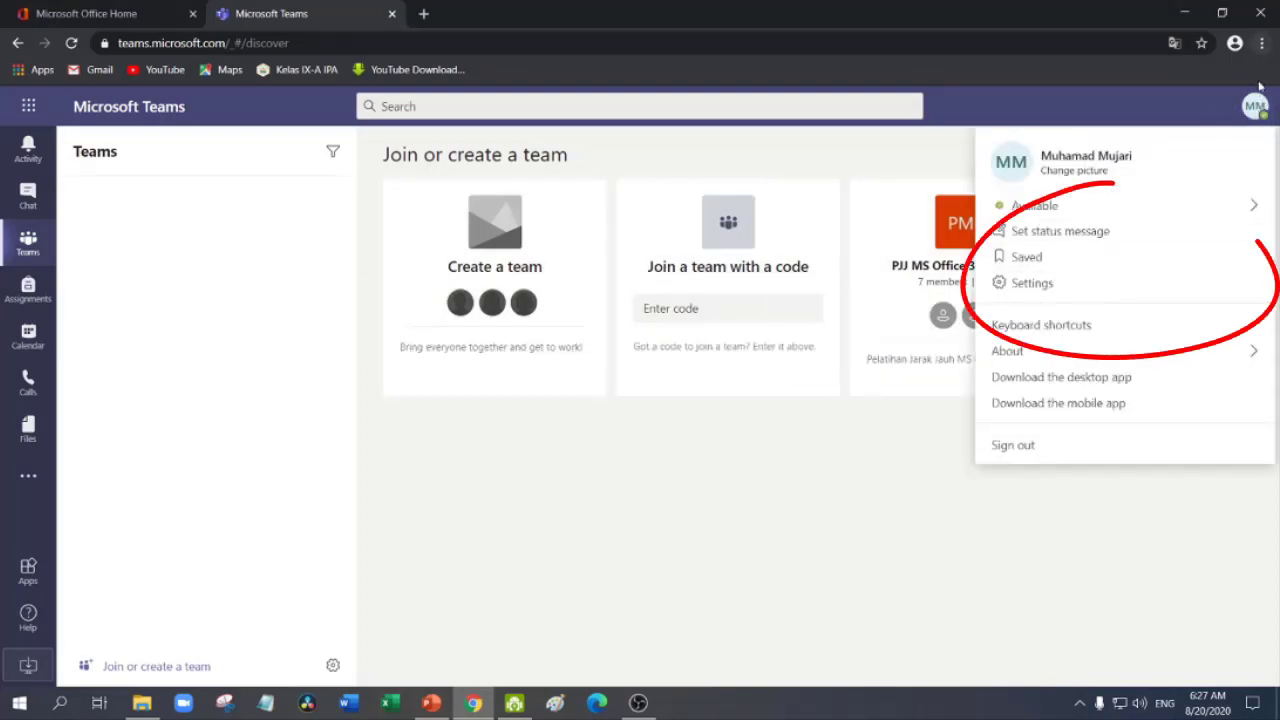
pyautogui.click(1041, 288)
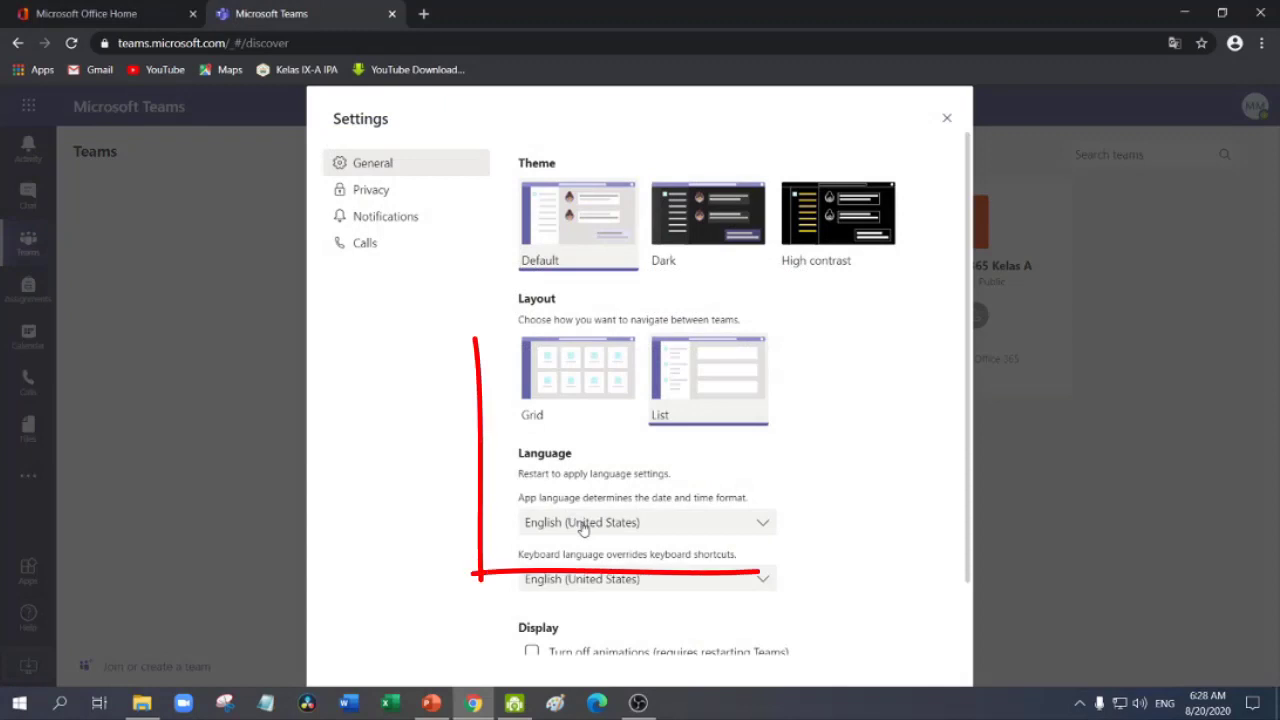
pyautogui.click(583, 524)
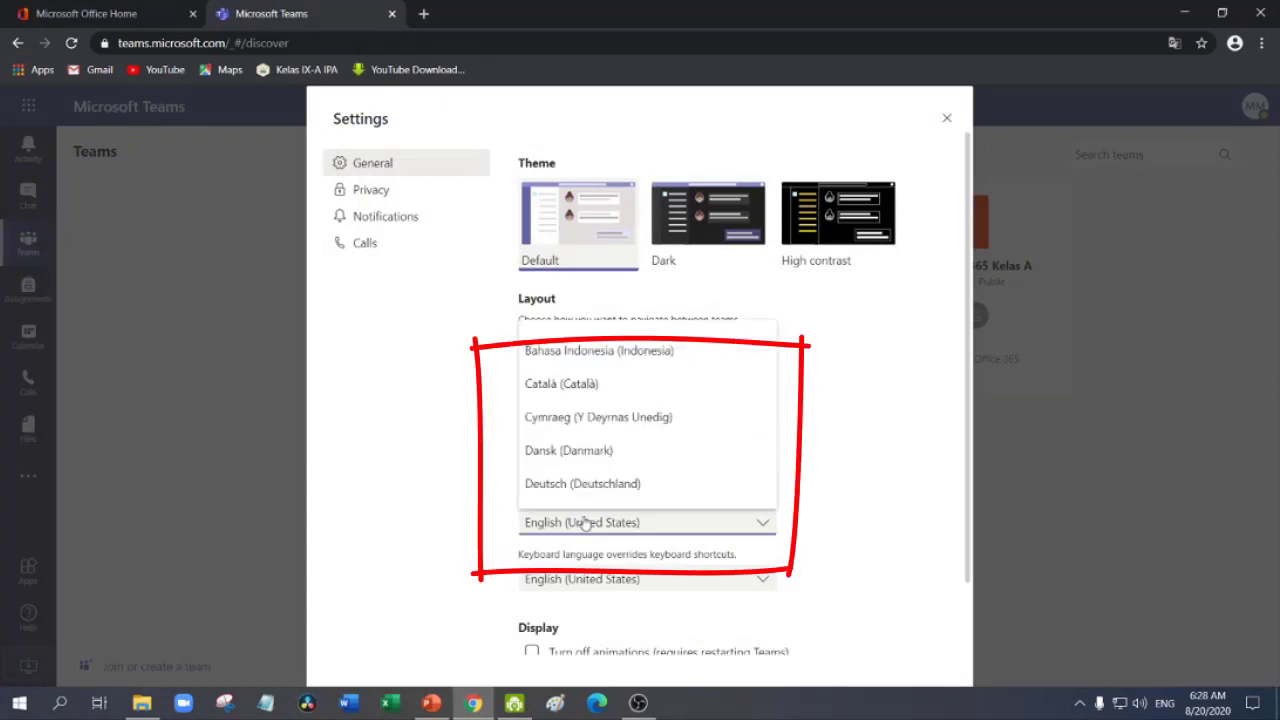
pyautogui.click(620, 358)
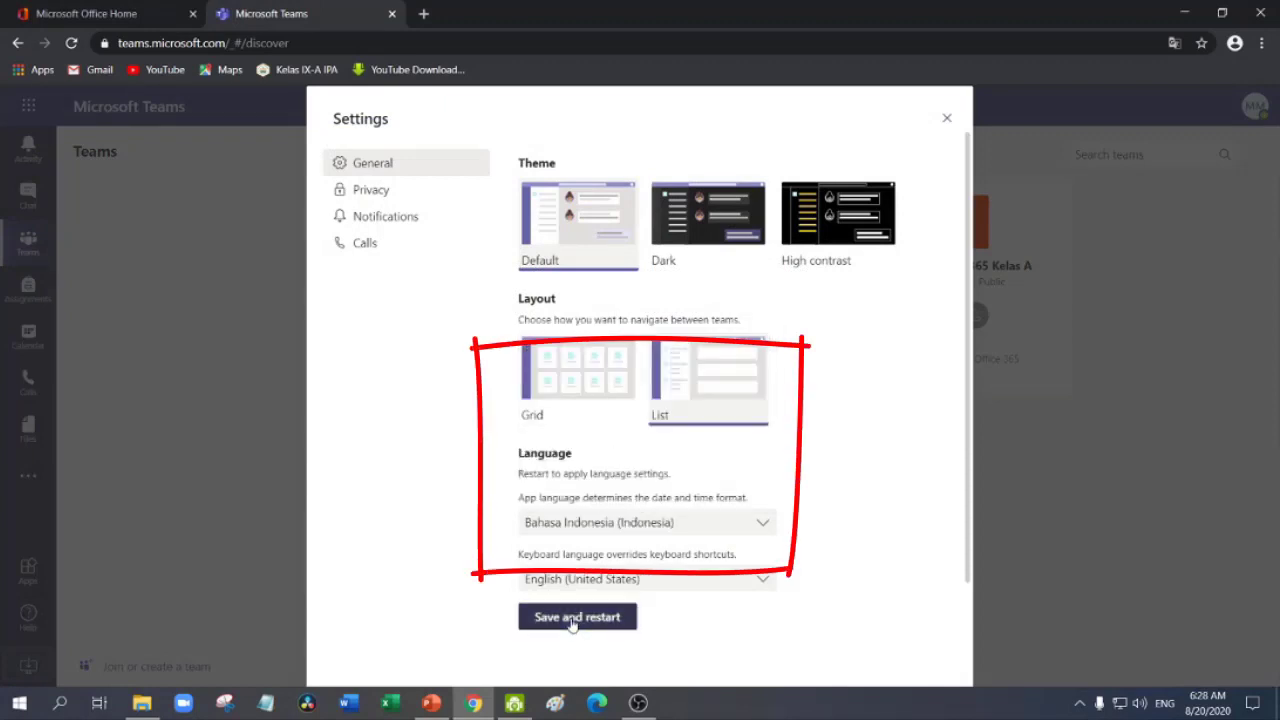
pyautogui.click(577, 617)
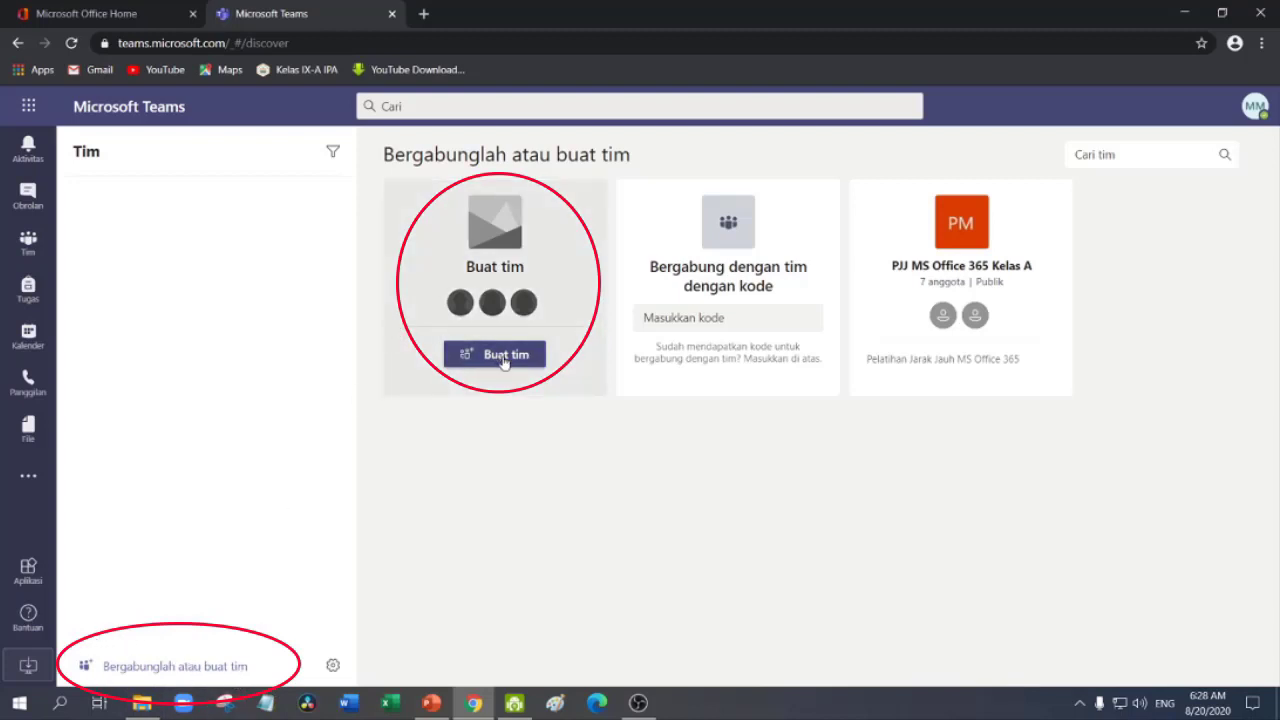
# On the Indonesian Bergabunglah atau buat tim page, choose Buat tim to start a new team
pyautogui.click(703, 318)
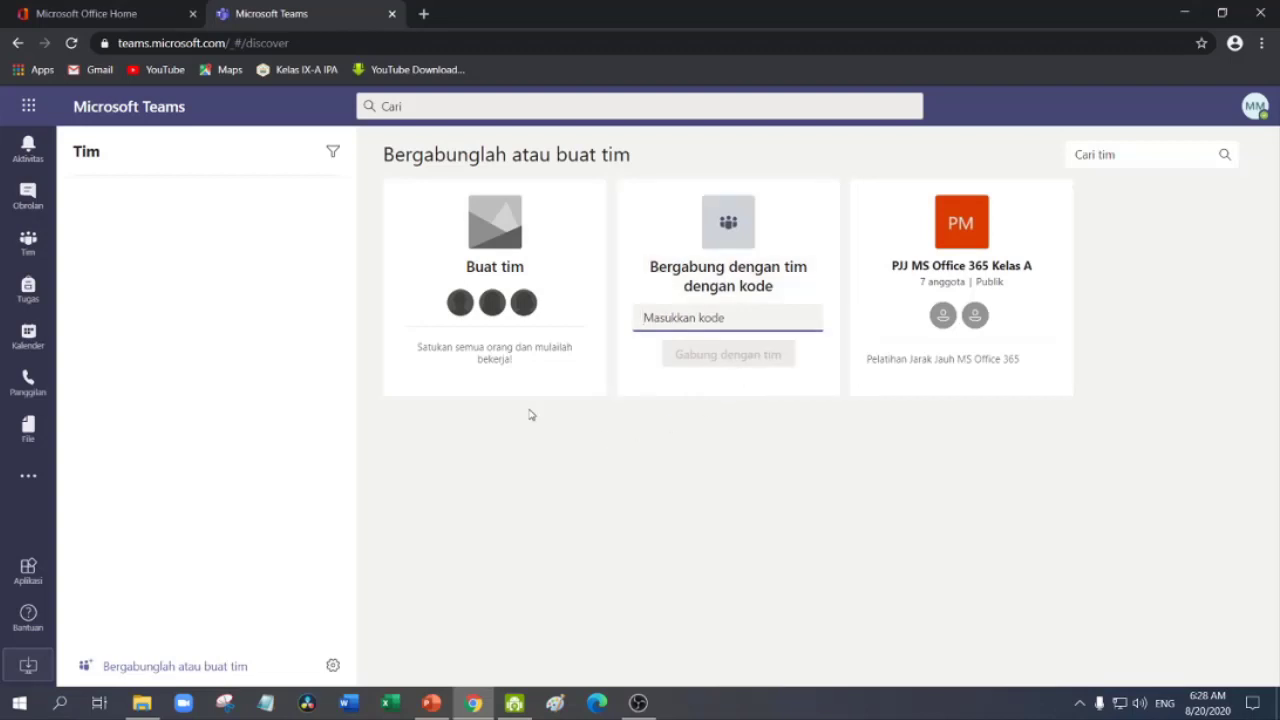
pyautogui.moveTo(502, 316)
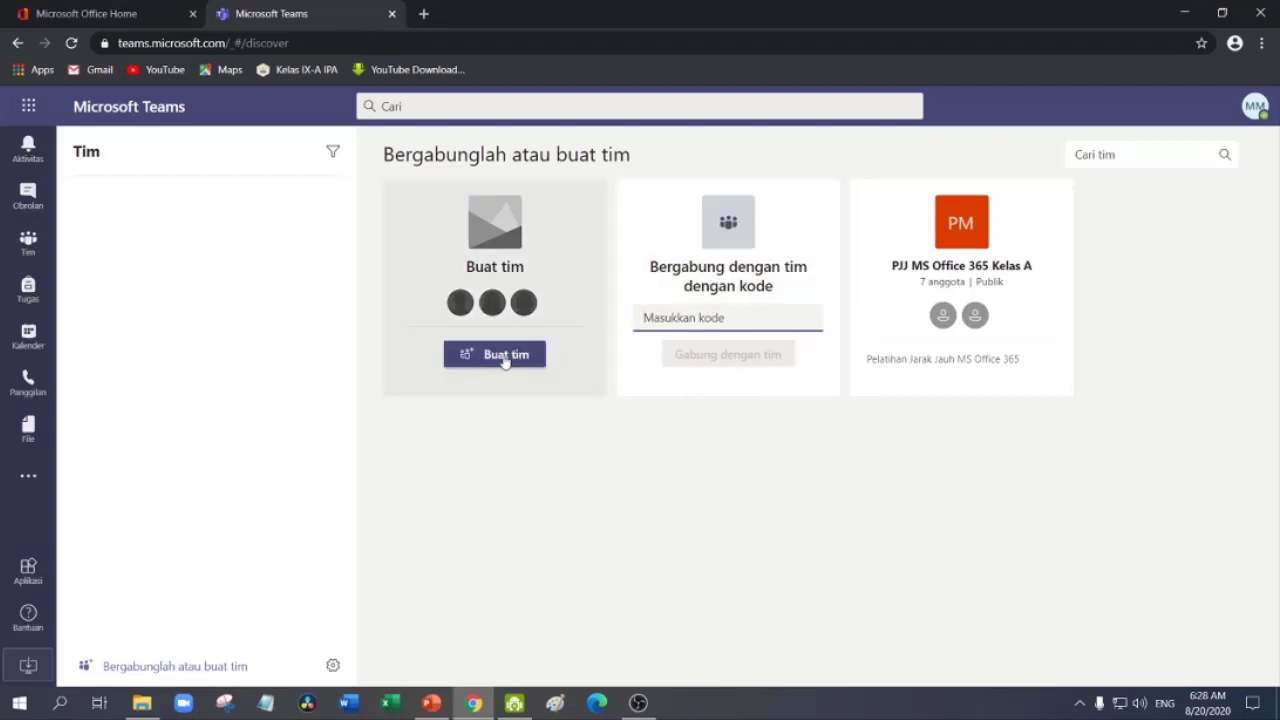
pyautogui.click(505, 358)
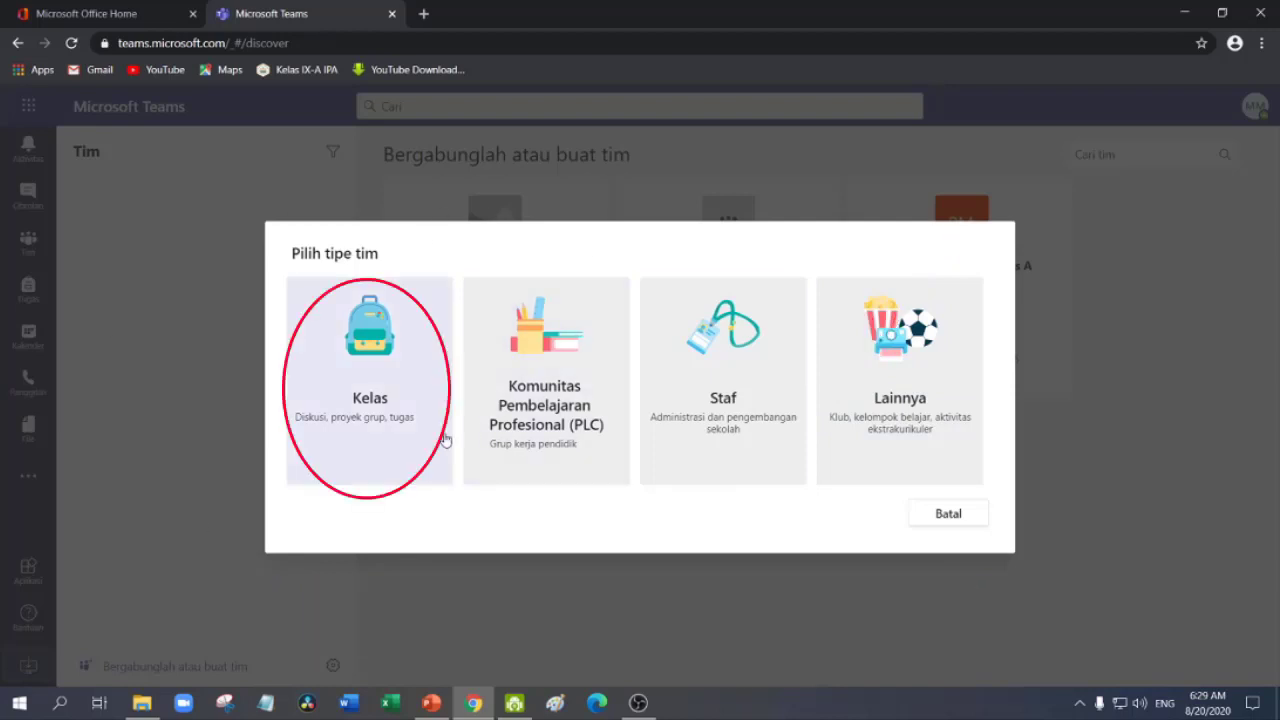
# Choose the Kelas team type, name it 'IPA Kelas 9', and begin the description with 'Materi'
pyautogui.click(360, 360)
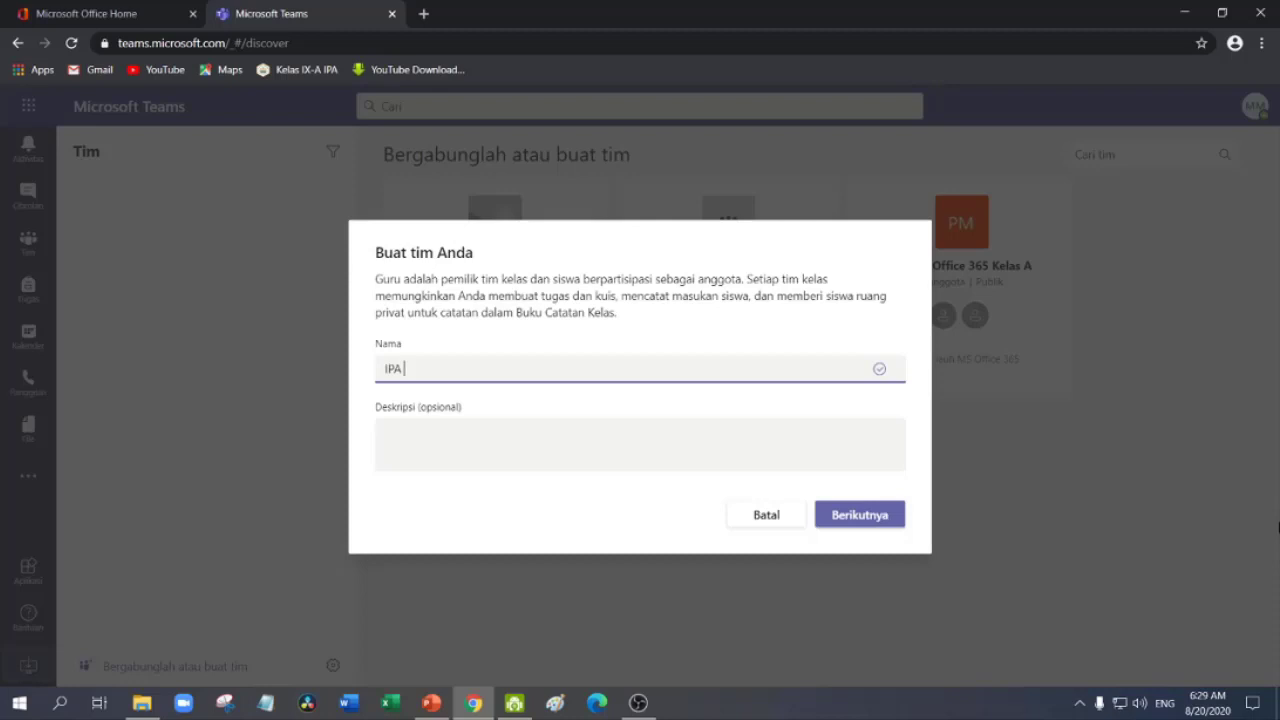
pyautogui.write('s 9')
pyautogui.moveTo(468, 367); pyautogui.dragTo(377, 366)
pyautogui.click(455, 369)
pyautogui.moveTo(462, 363); pyautogui.dragTo(380, 368)
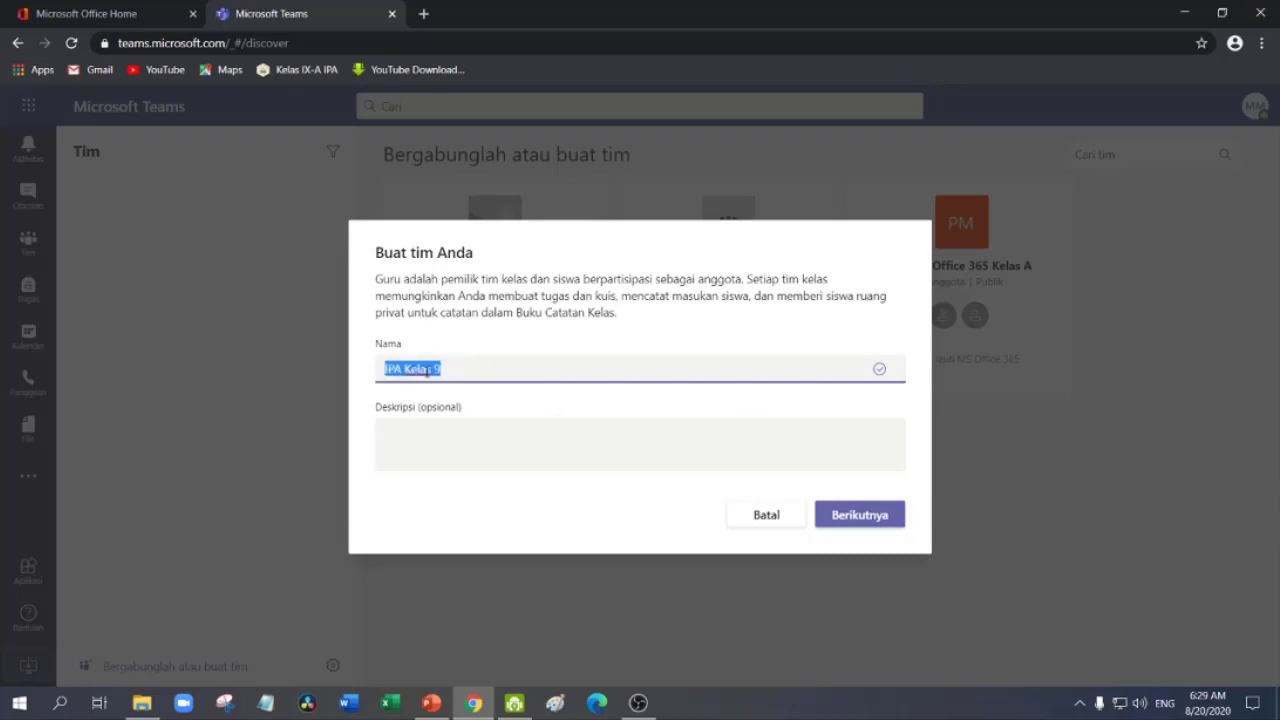
pyautogui.click(455, 409)
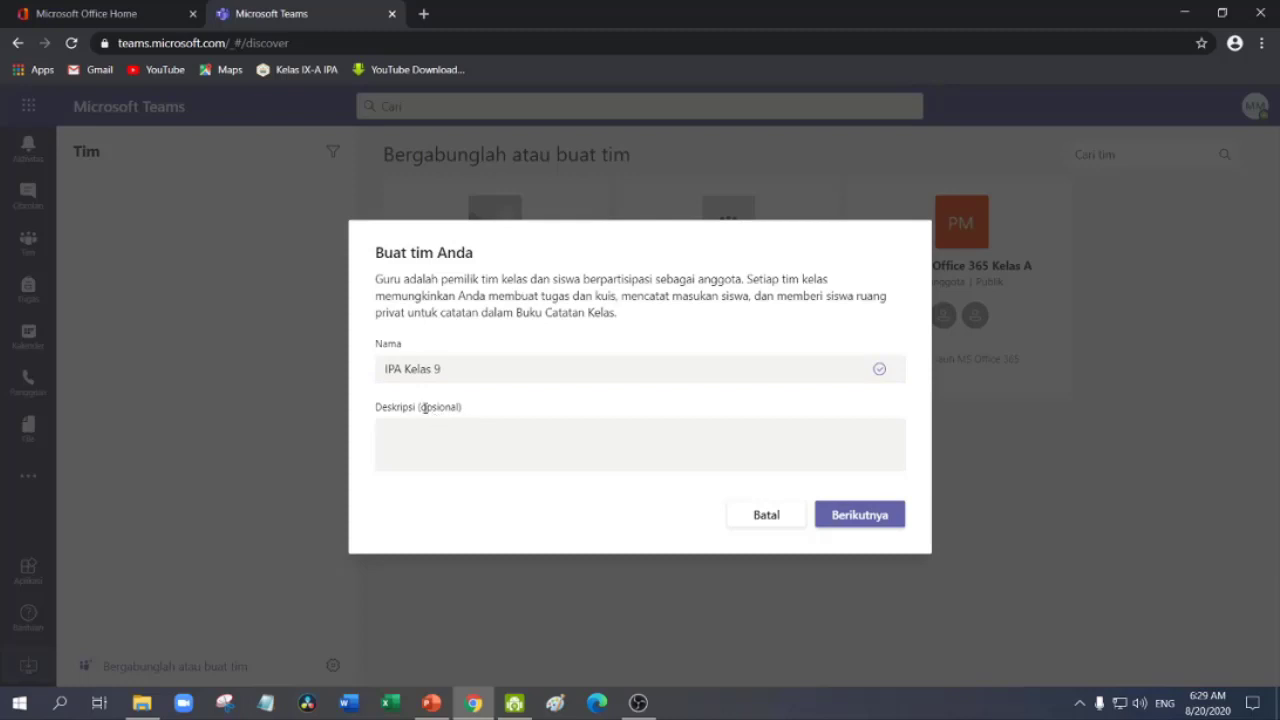
pyautogui.click(469, 431)
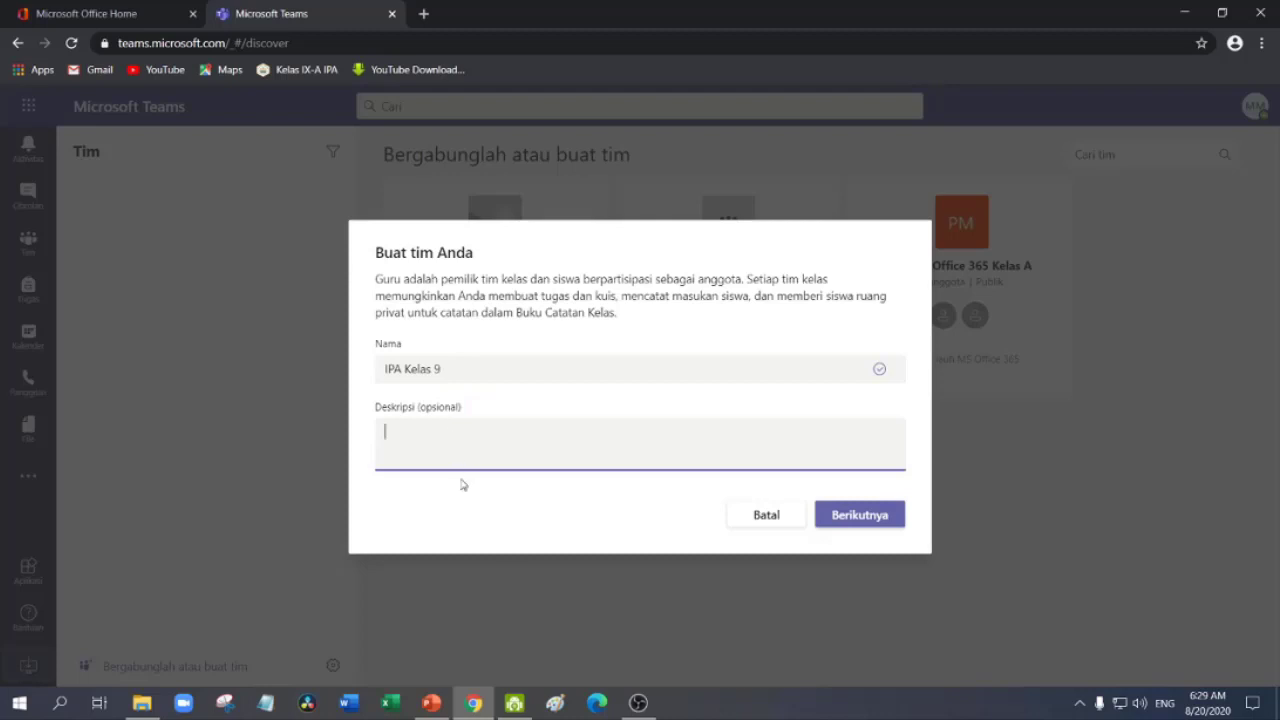
pyautogui.write('Matri i')
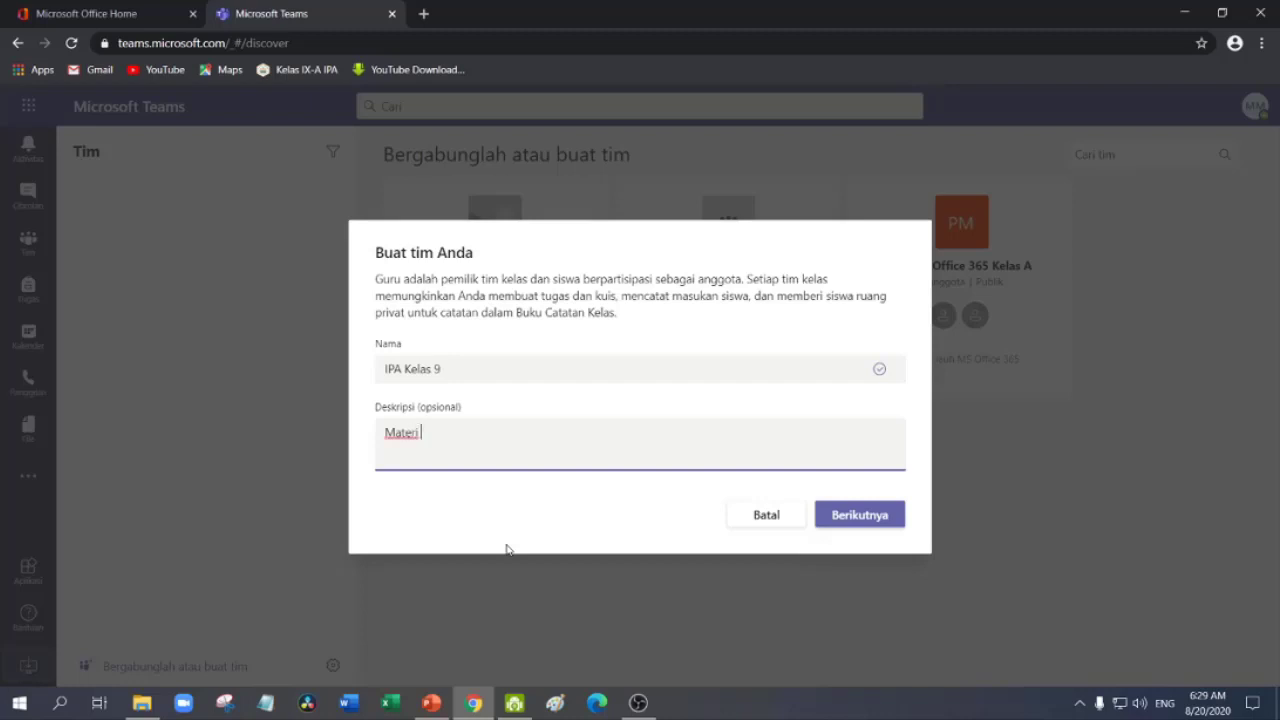